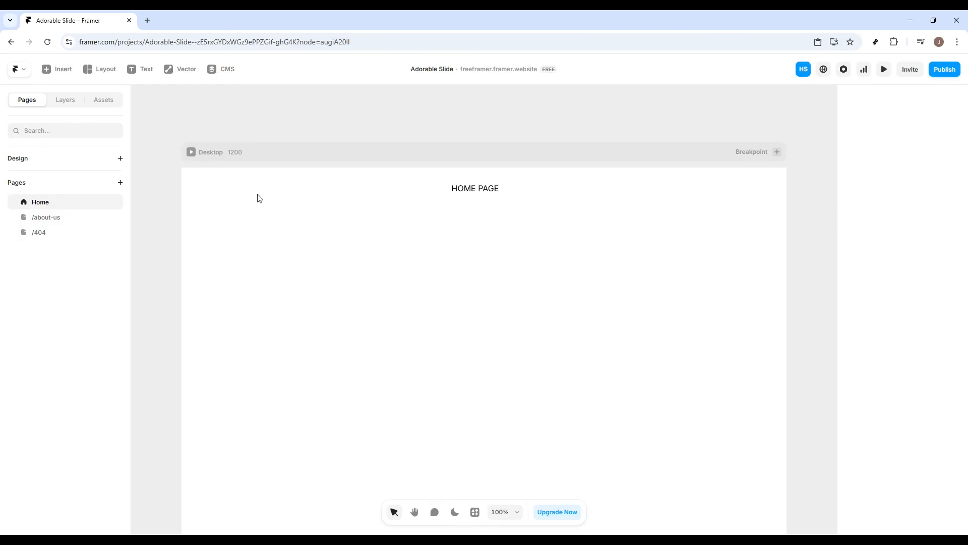
Step: Select the HOME PAGE text and bring up its Effects options in the properties panel
left_click(479, 192)
scroll(486, 242, "down", 1)
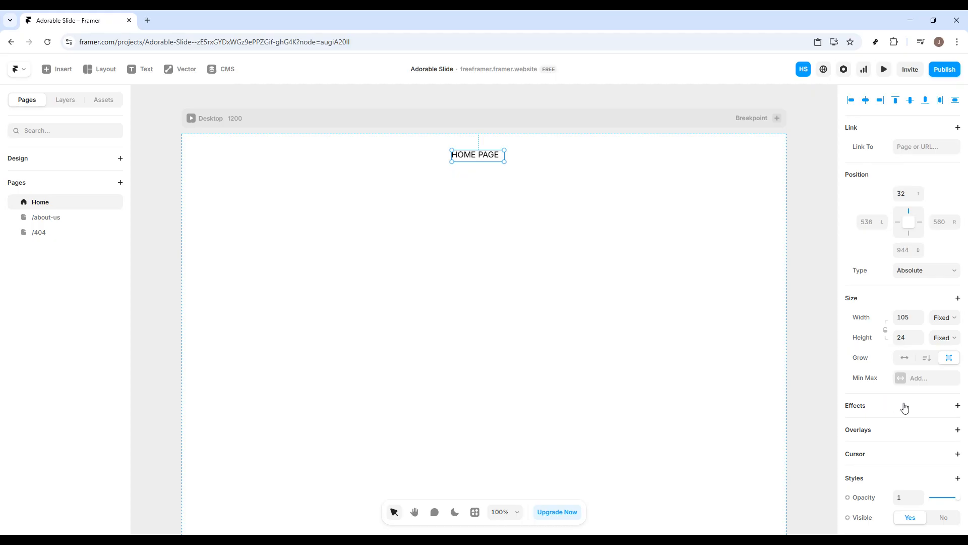
left_click(957, 410)
Step: Add a Hover effect to HOME PAGE with 0.9 opacity, 1.5 scale and a drop shadow
left_click(860, 407)
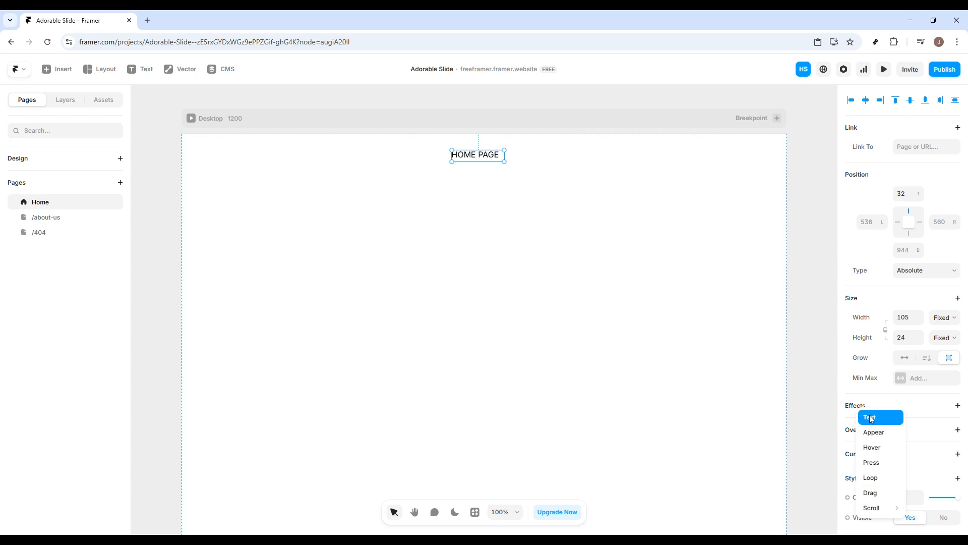
left_click(872, 452)
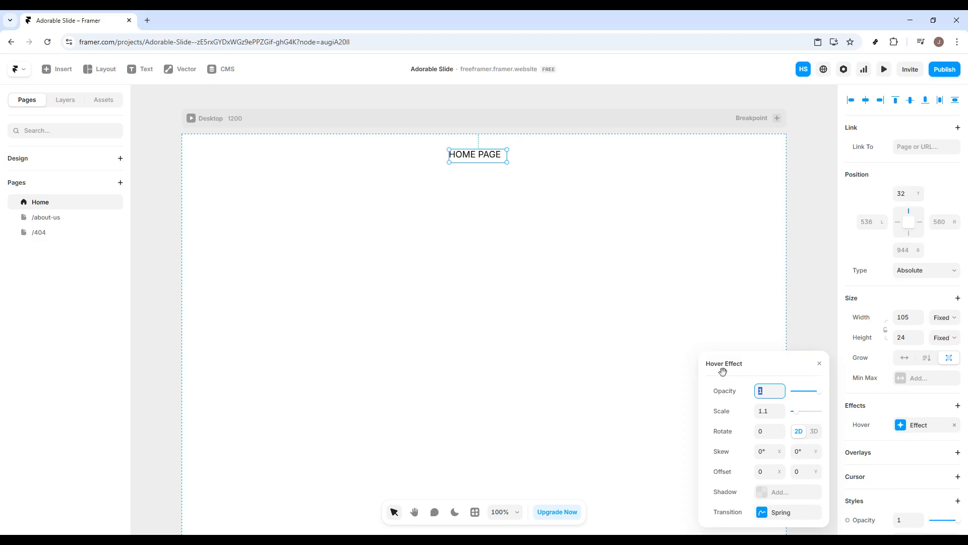
left_click(769, 373)
left_click_drag(819, 396, 799, 413)
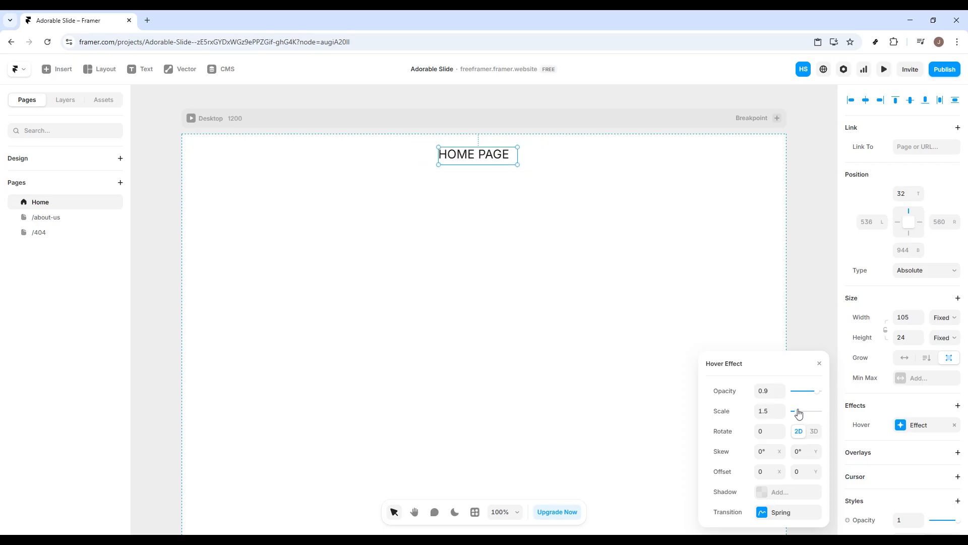
left_click(787, 498)
left_click(819, 363)
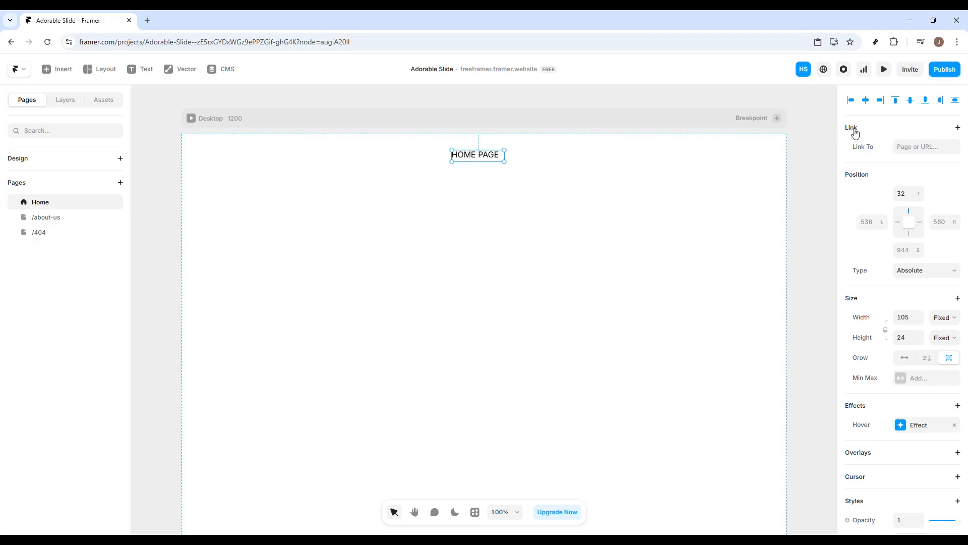
left_click(900, 147)
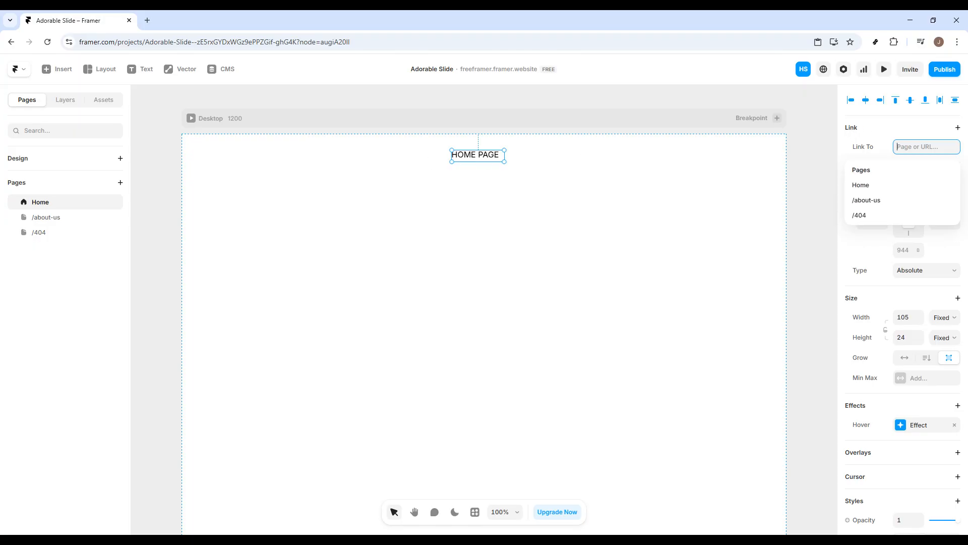
Step: Set the HOME PAGE text's Link To target to the /about-us page
left_click(867, 201)
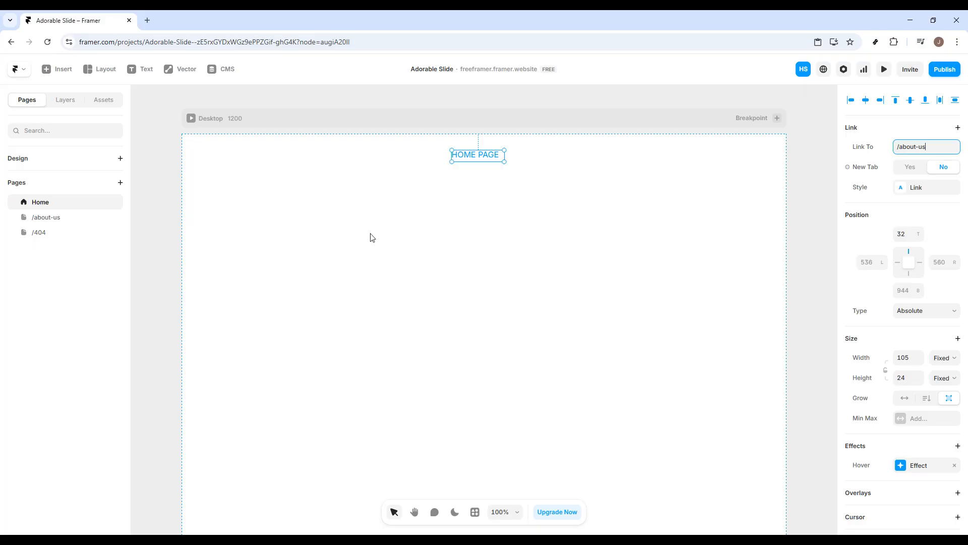
right_click(349, 237)
Step: Convert the HOME PAGE link into a new component named 'test'
left_click(402, 216)
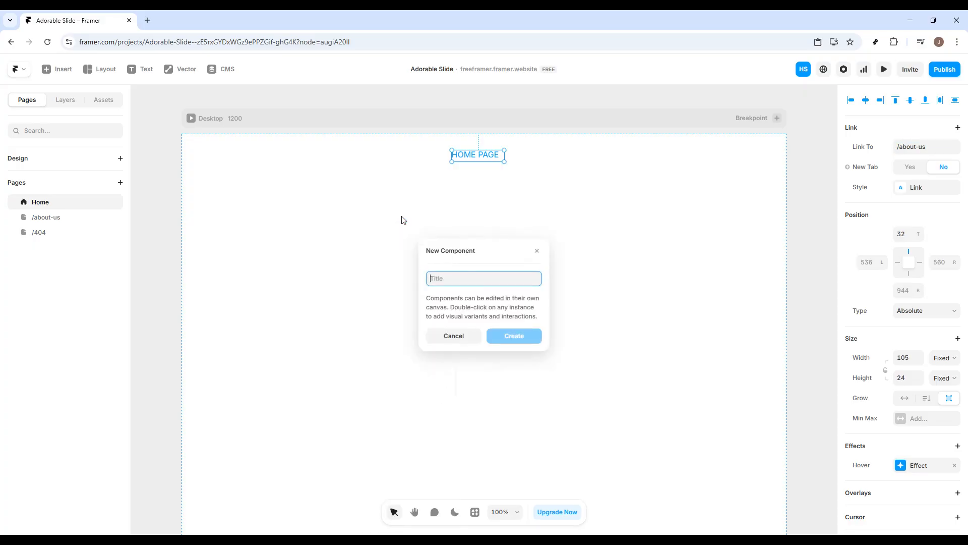
type("test")
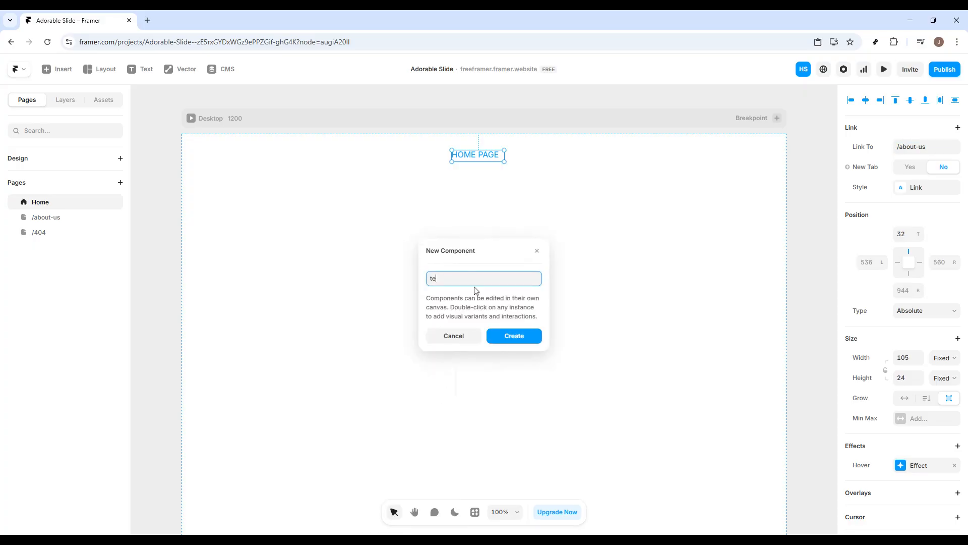
key("Return")
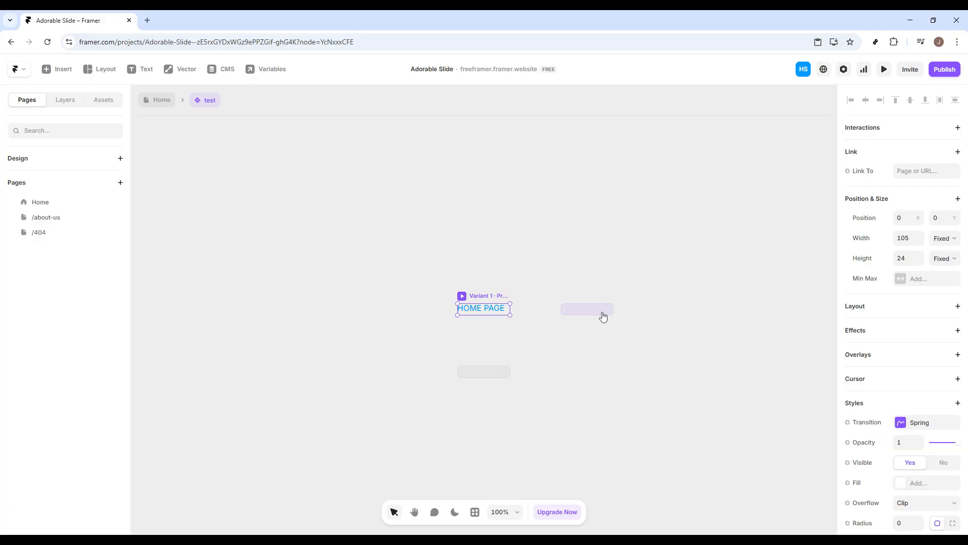
Step: Add Variant 2 and Variant 3 to the test component and nudge the primary variant's text
left_click(571, 317)
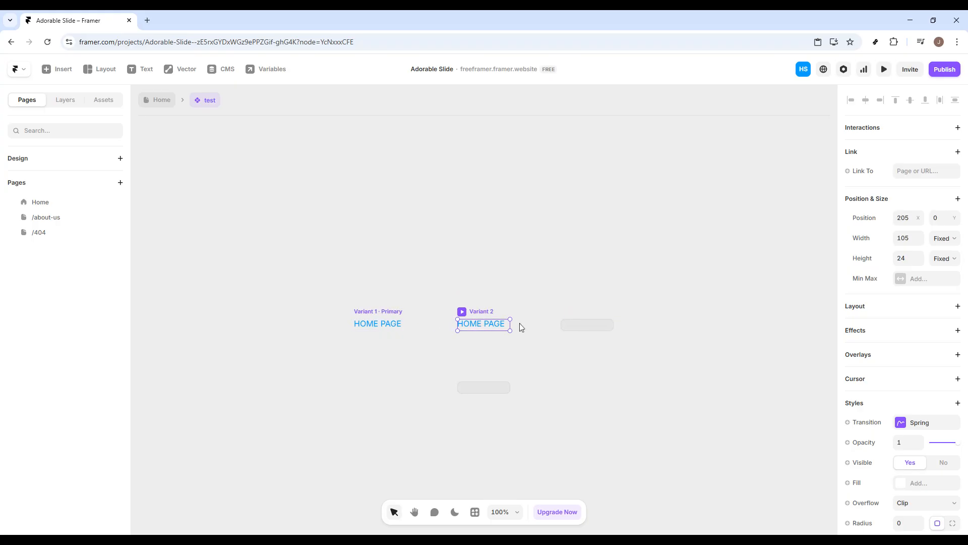
left_click(388, 326)
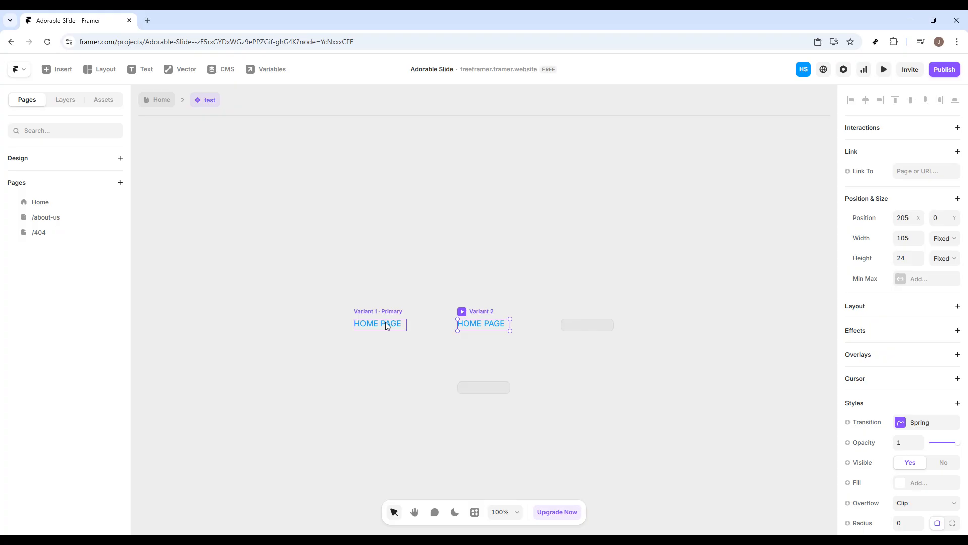
left_click(574, 329)
left_click(439, 288)
mouse_move(301, 326)
left_mouse_down()
mouse_move(339, 329)
mouse_move(304, 328)
left_mouse_up()
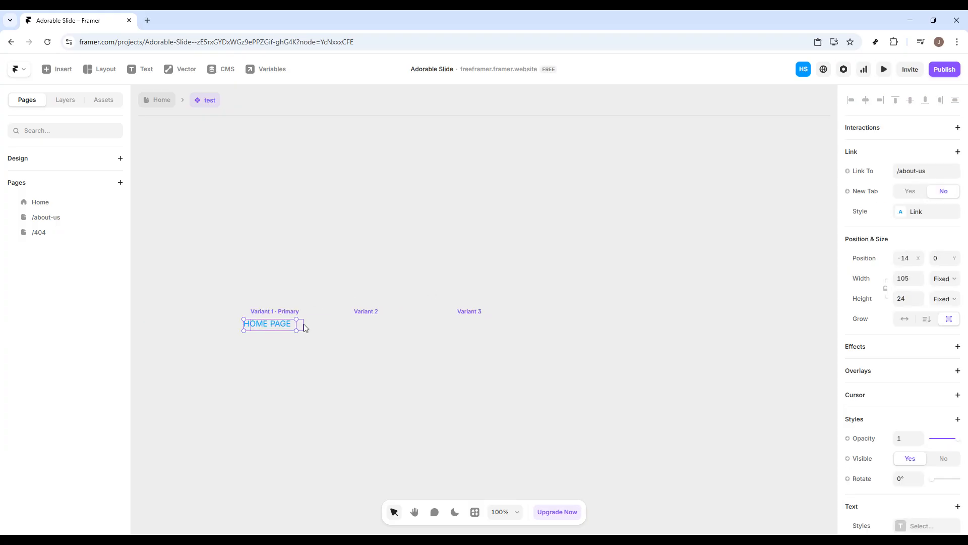
Step: Select Variant 2 and try editing its HOME PAGE text, leaving it unchanged
left_click(360, 328)
scroll(355, 341, "down", 1)
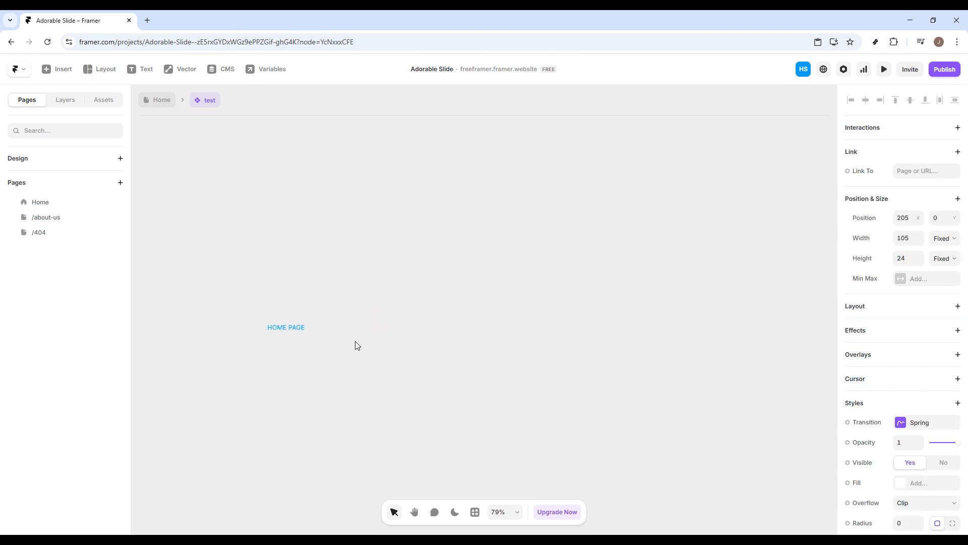
scroll(304, 337, "up", 1)
double_click(388, 326)
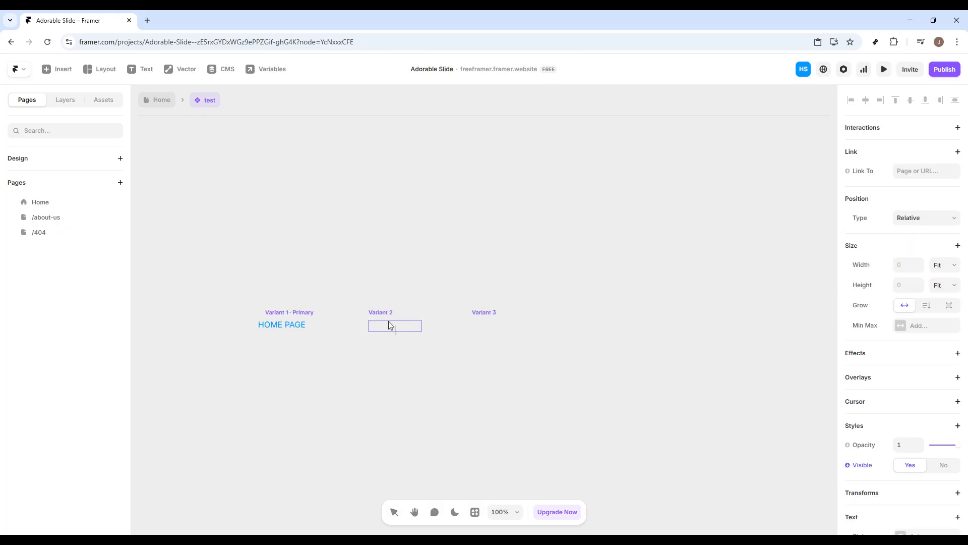
key("Escape")
key("t")
left_click(387, 328)
key("Escape")
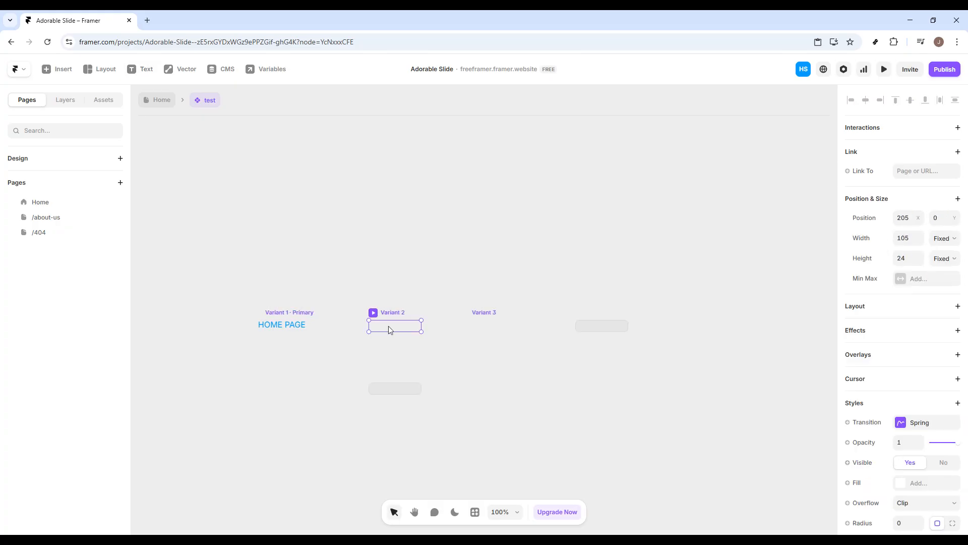
double_click(387, 326)
key("Escape")
Step: Add a temporary 'test' text layer inside Variant 2, then delete it
key("t")
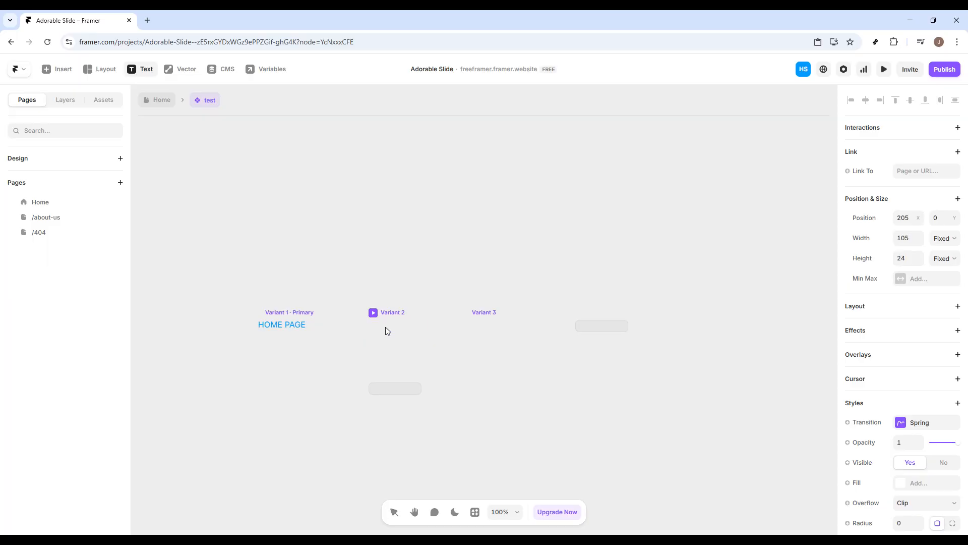
left_click(387, 328)
type("test")
key("Escape")
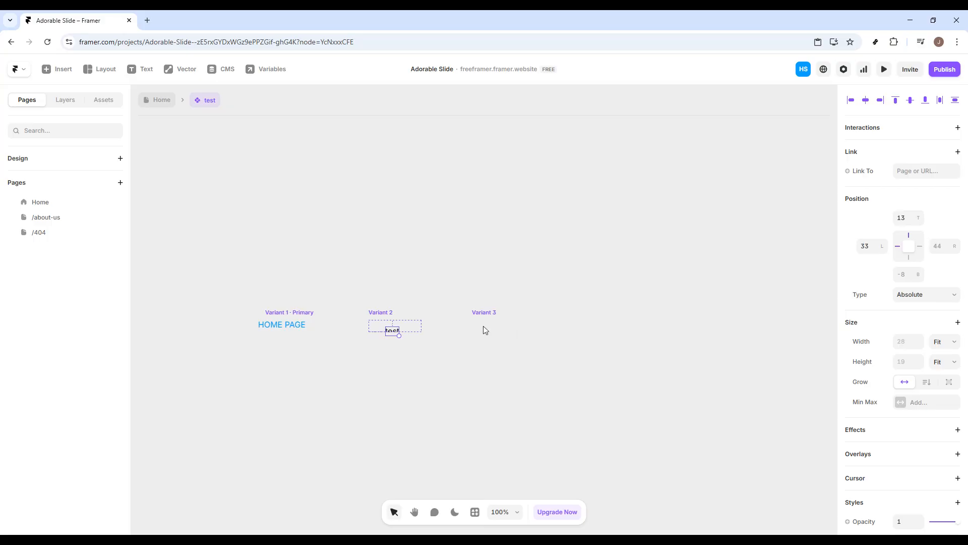
key("Delete")
Step: Drag the Variant 1 frame leftward into position on the canvas
left_click(318, 327)
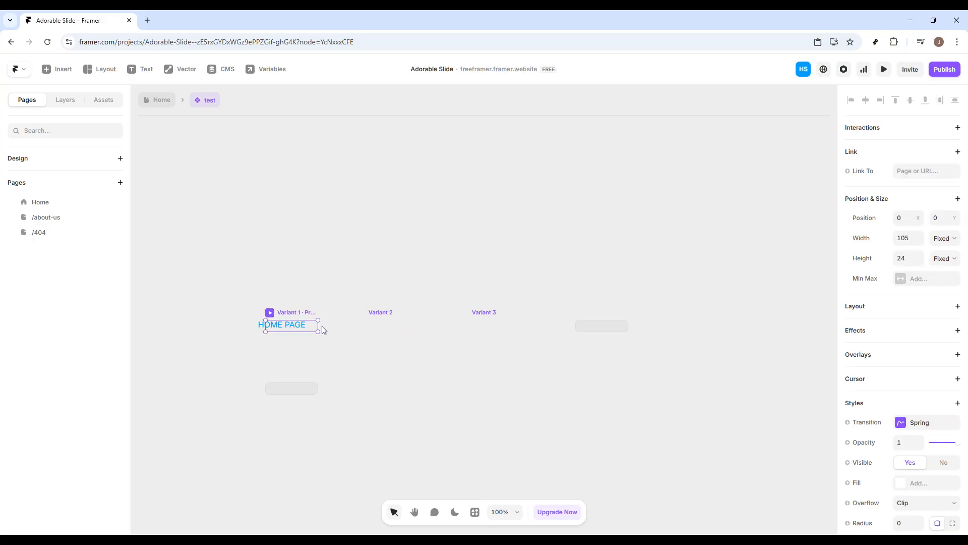
scroll(322, 326, "down", 1)
left_click(333, 271)
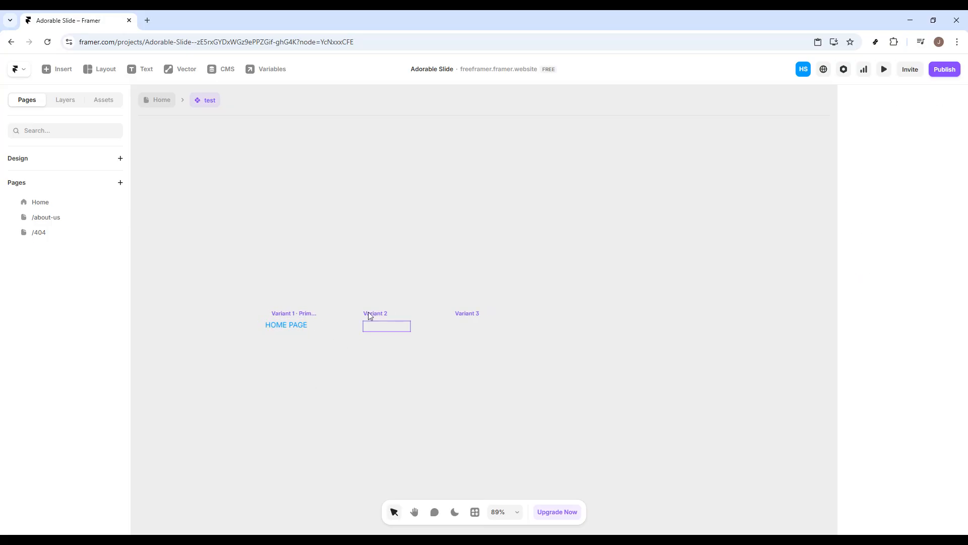
left_click(371, 325)
left_click(325, 329)
left_click(318, 329)
left_click_drag(318, 329, 281, 335)
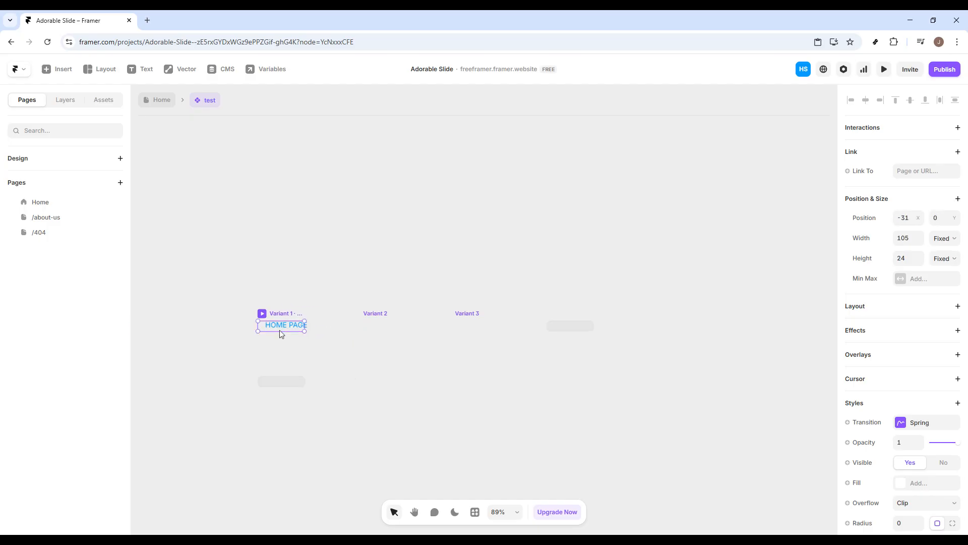
left_click(314, 273)
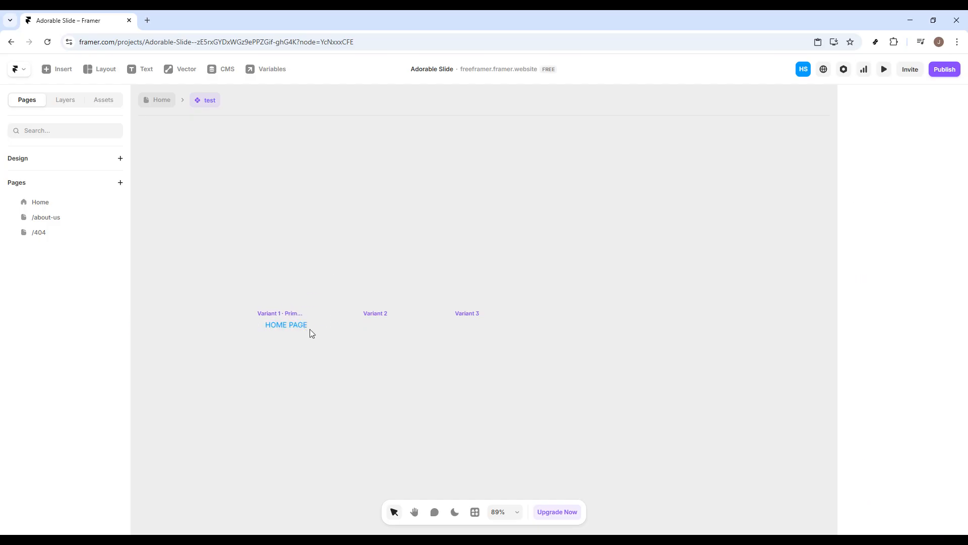
Step: Nudge Variant 1's HOME PAGE text slightly left, then switch page in the Pages panel
left_click(285, 326)
left_click_drag(285, 326, 278, 323)
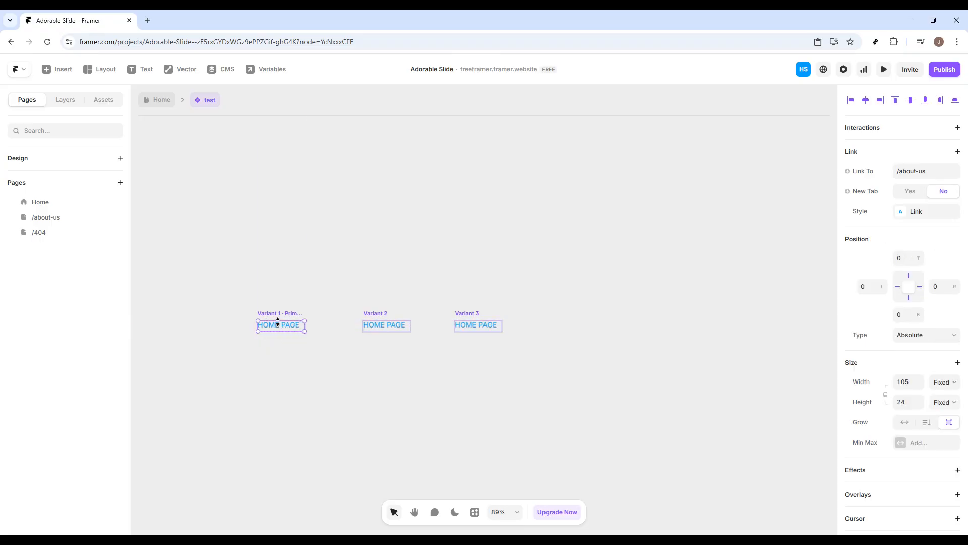
left_click(335, 372)
scroll(342, 373, "down", 2)
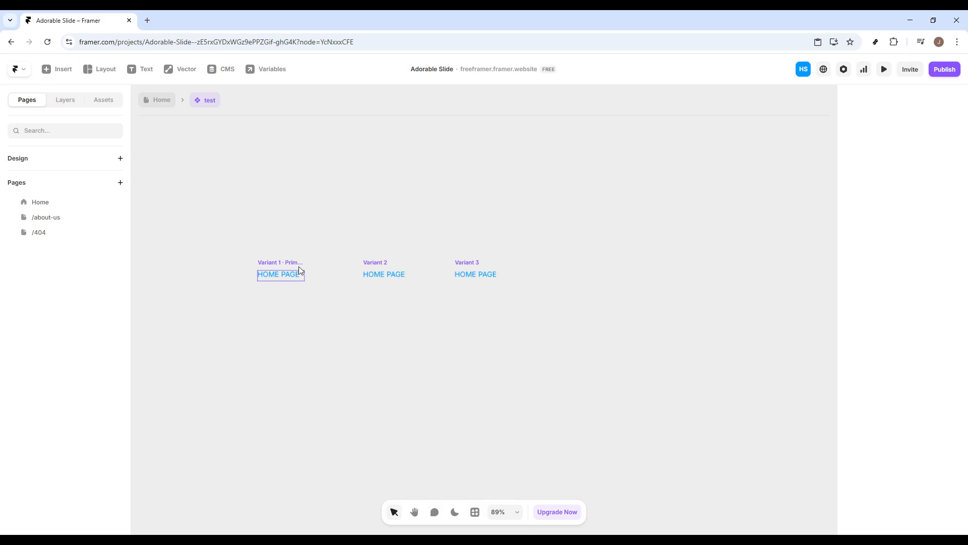
left_click(65, 201)
Step: On the Home page, apply Align Horizontal Center to HOME PAGE and preview its hover enlargement
left_click(69, 217)
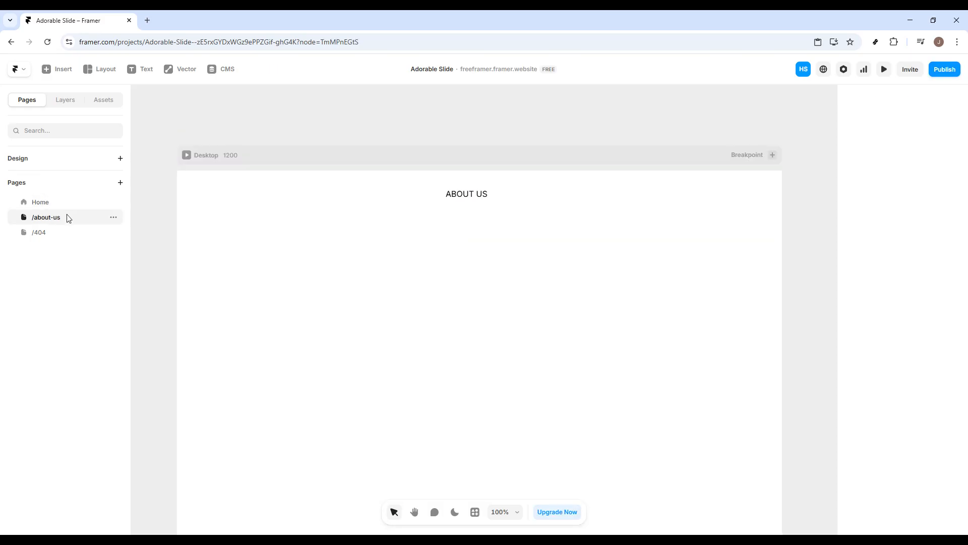
left_click(65, 203)
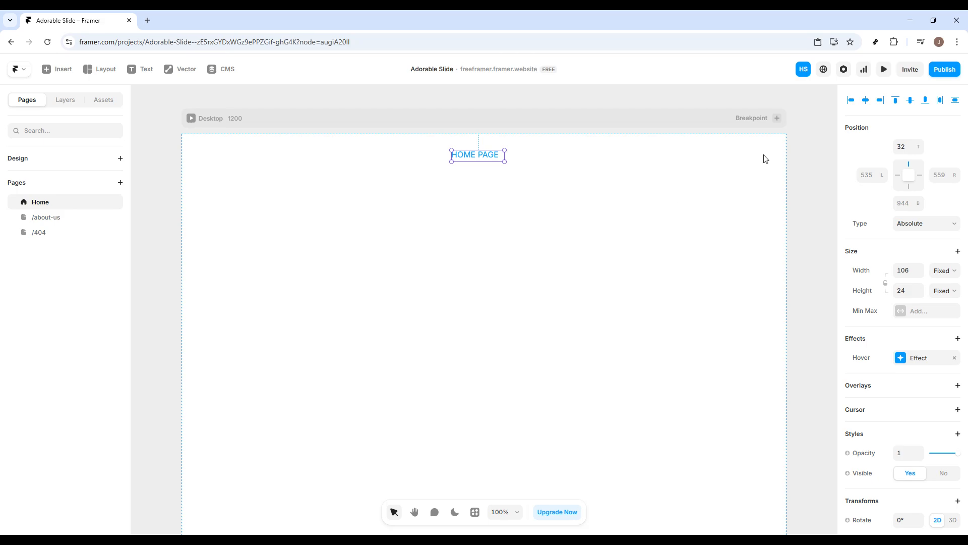
left_click(851, 100)
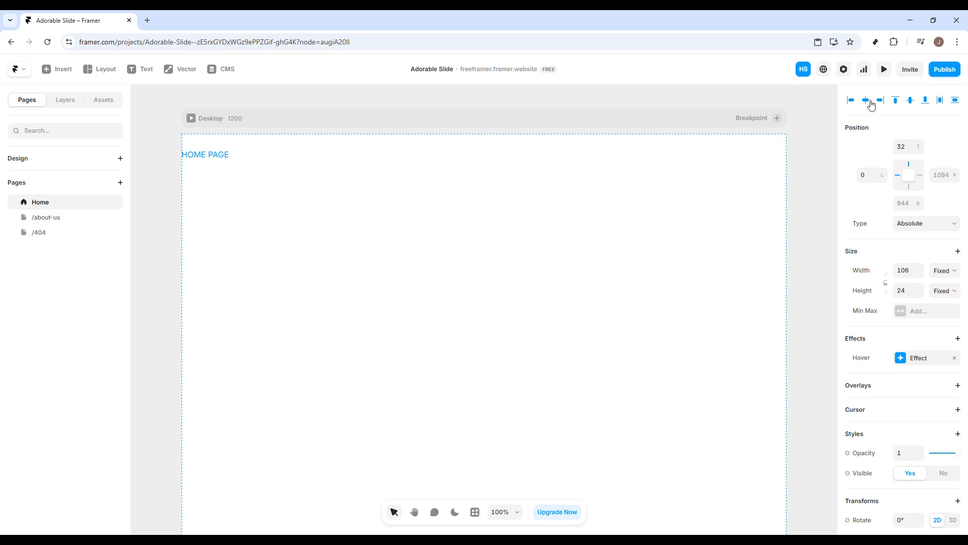
left_click(866, 100)
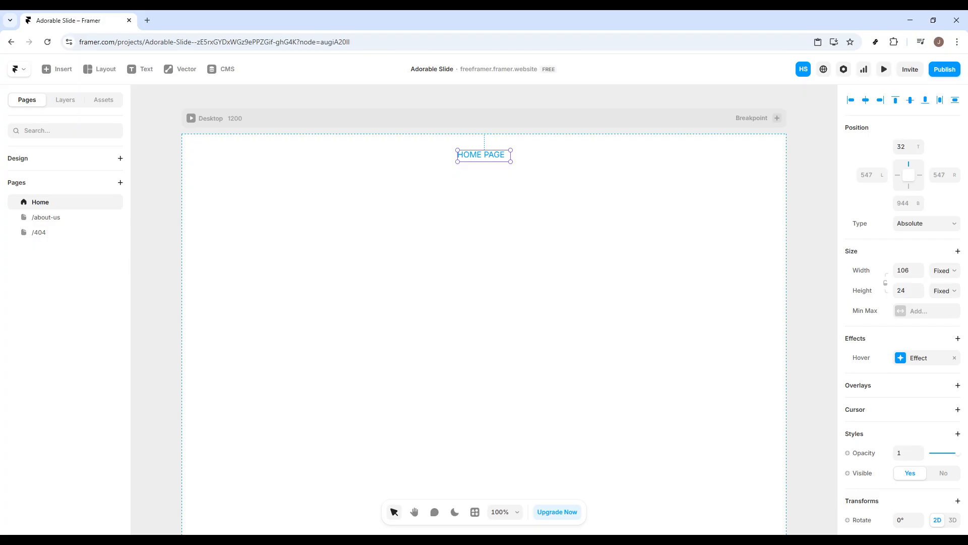
left_click(883, 71)
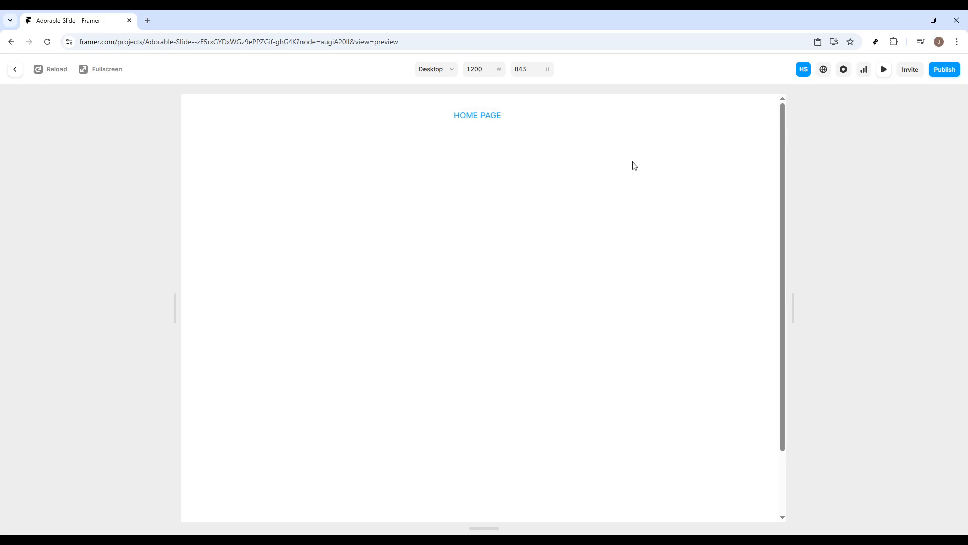
Step: Close the preview, publish the latest changes via Update, and clear the canvas selection
left_click(883, 75)
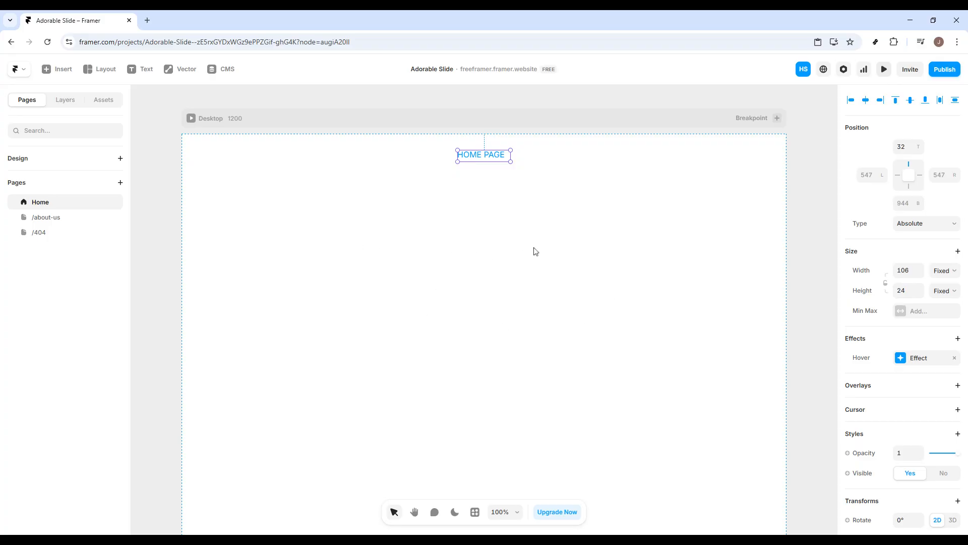
left_click(944, 72)
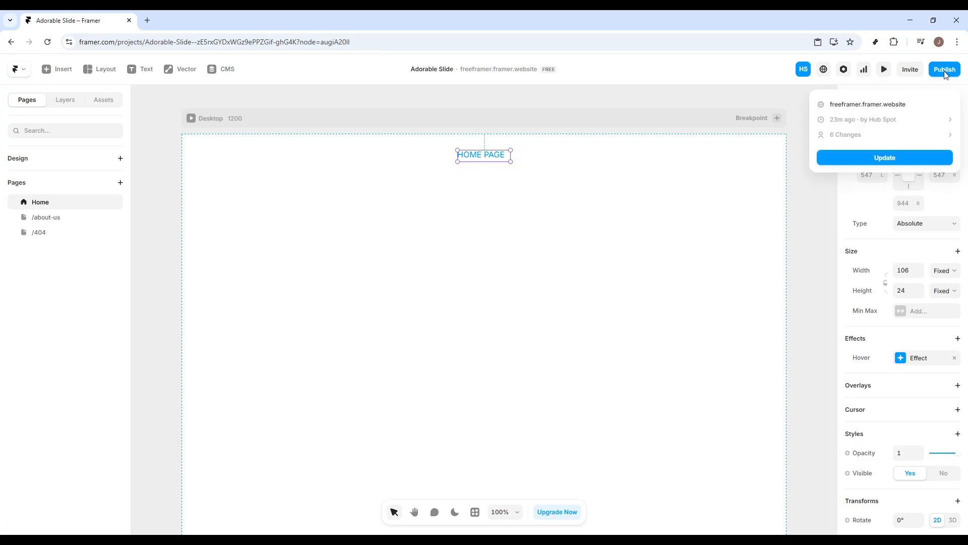
left_click(884, 158)
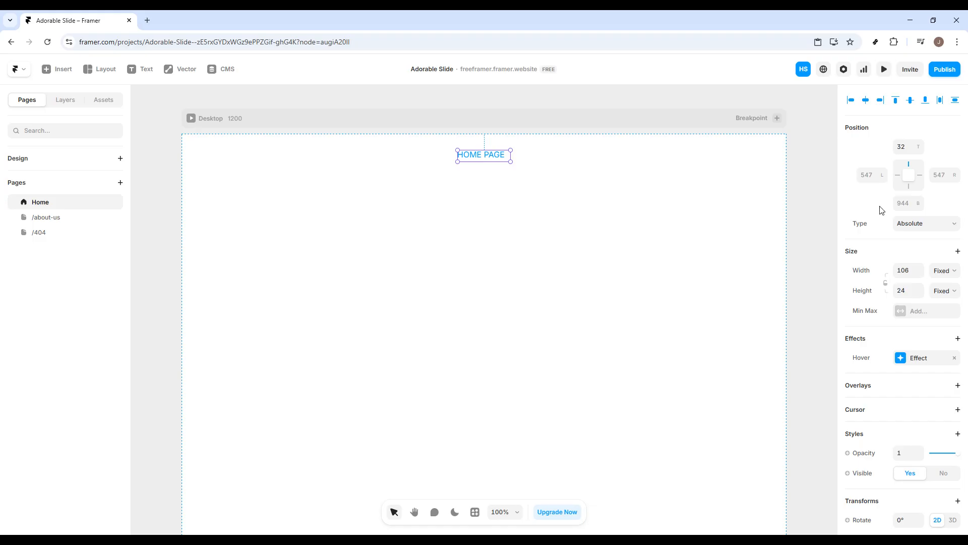
left_click(526, 182)
left_click(499, 160)
left_click(463, 258)
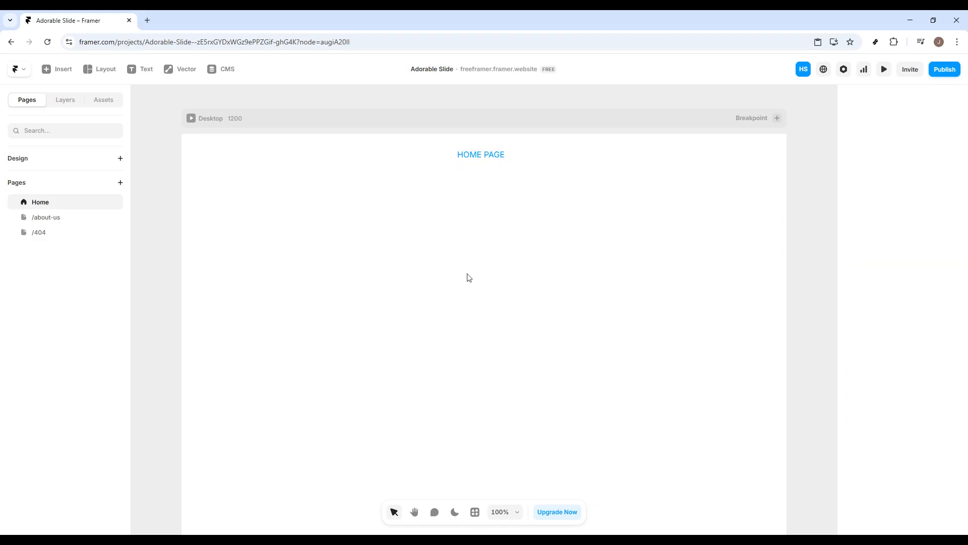